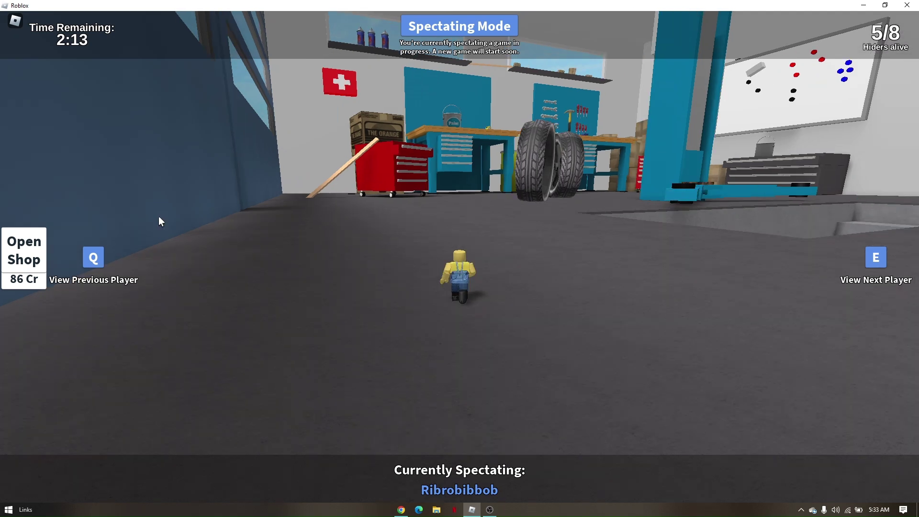
- Open the in-game menu and go to the Report tab's person abuse form
{"action": "left_click", "coordinate": [16, 24]}
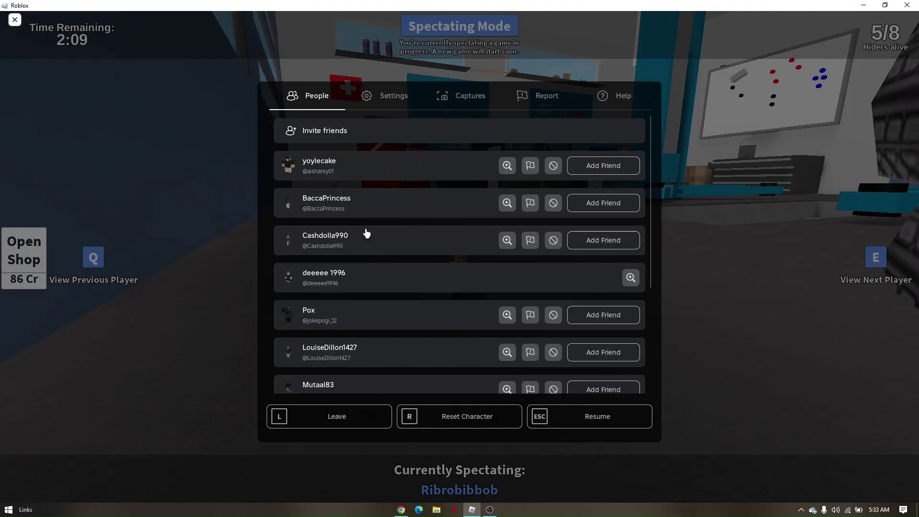
{"action": "left_click", "coordinate": [533, 108]}
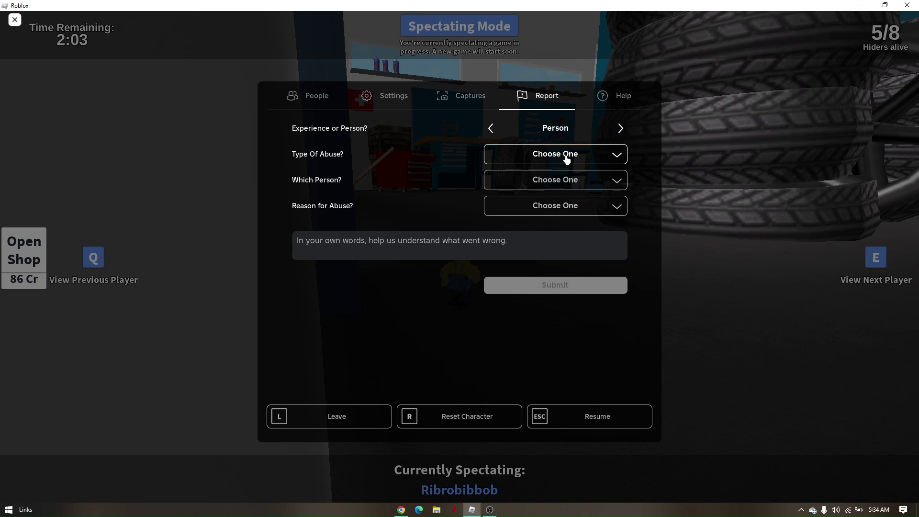
- Show the Type Of Abuse choices, Text Chat and Avatar
{"action": "left_click", "coordinate": [567, 160]}
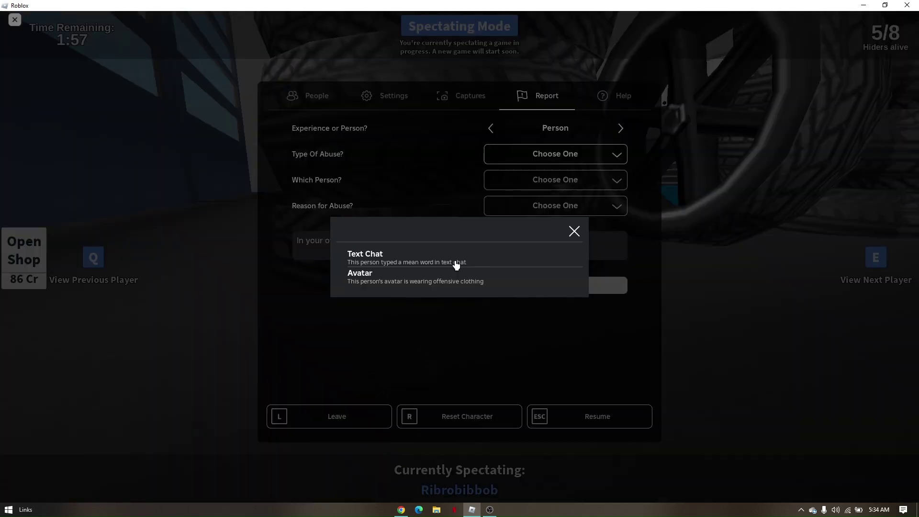